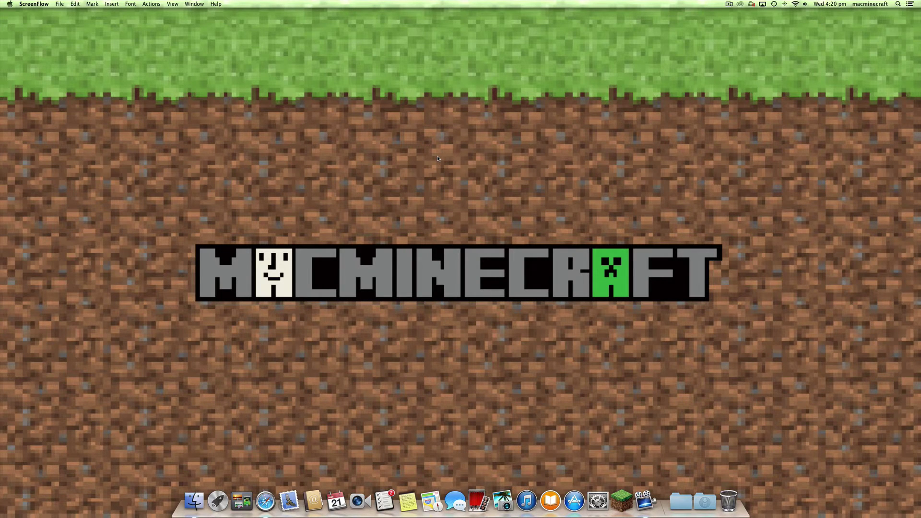
# Step: Switch to Safari and search the web for "minecraft mods"
pyautogui.click(265, 502)
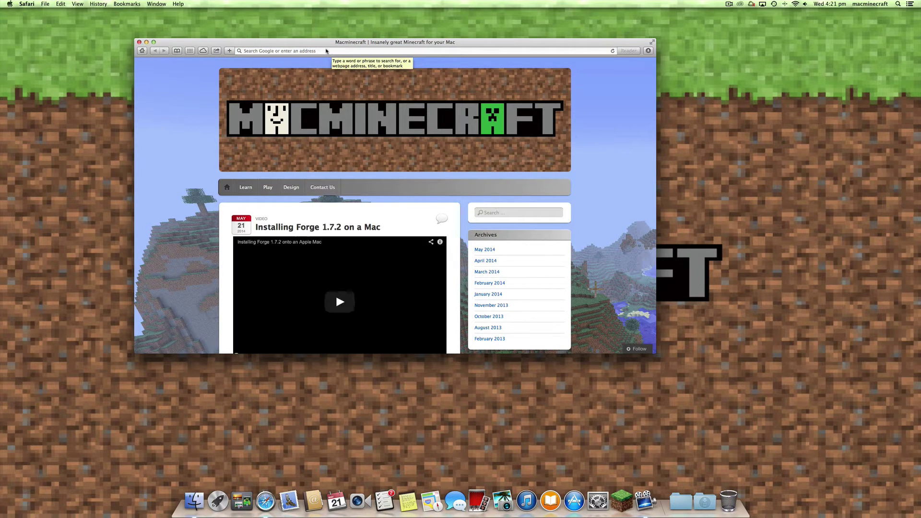
pyautogui.click(324, 51)
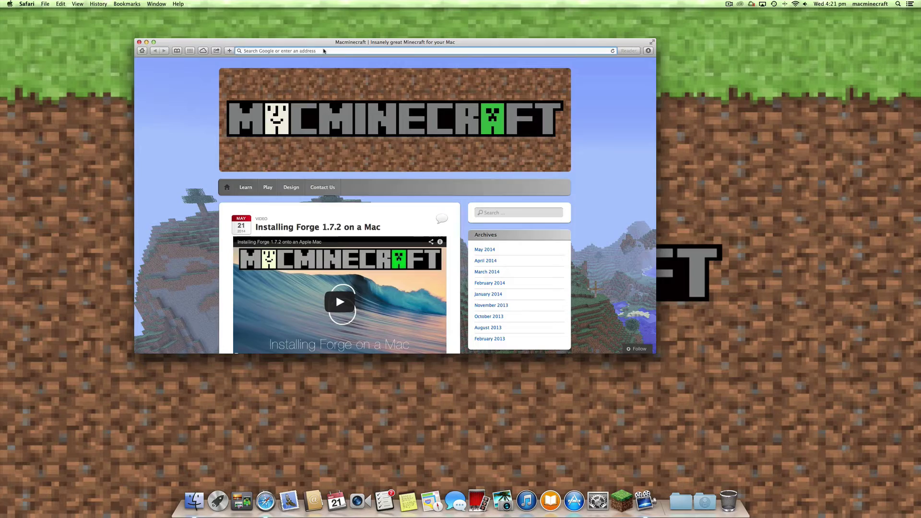
pyautogui.write('minecr')
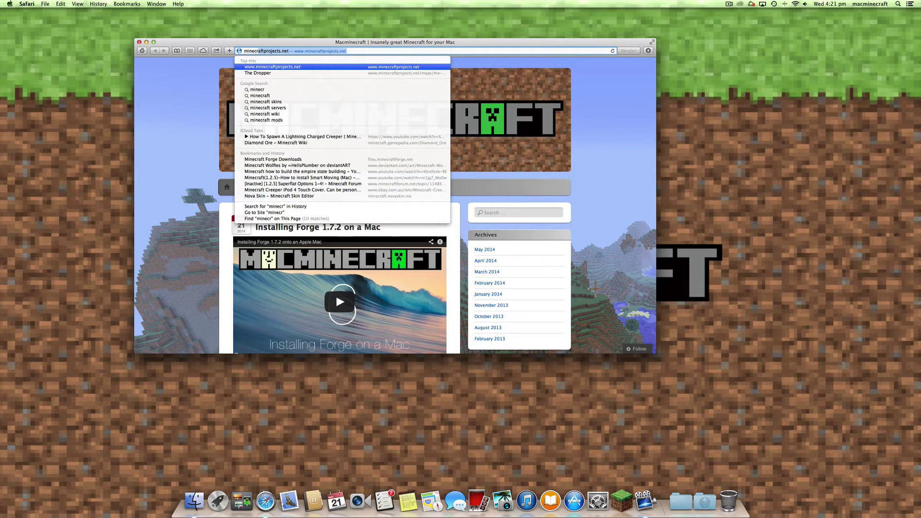
pyautogui.write('aft mods')
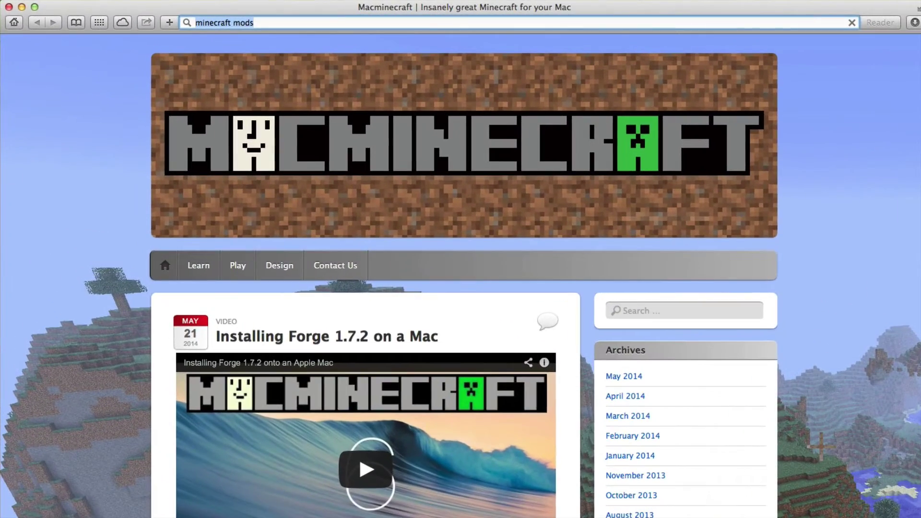
pyautogui.press('Return')
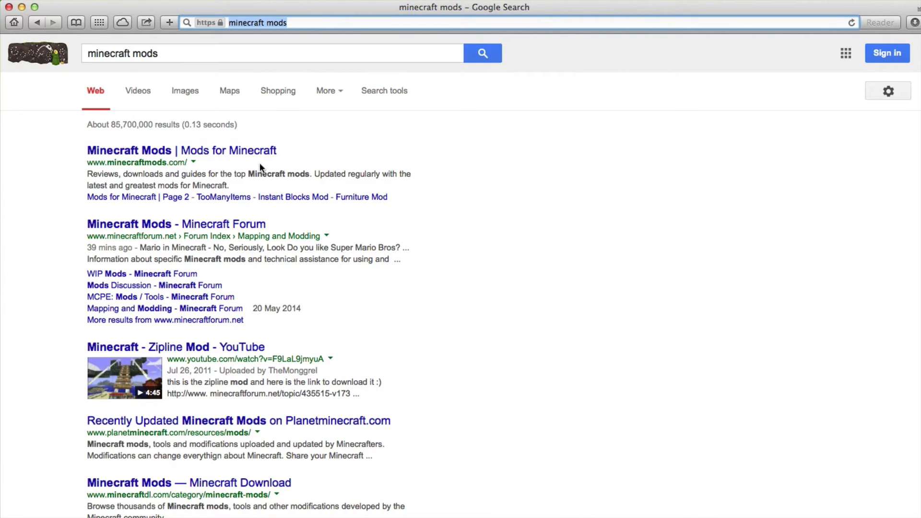
# Step: Open the minecraftmods.com site from the search results and go to its VoxelMap mod page
pyautogui.click(234, 151)
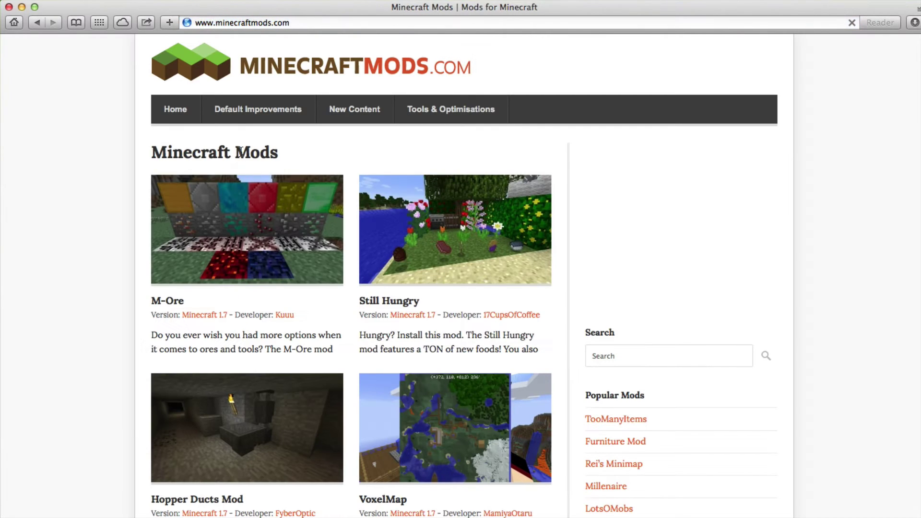
pyautogui.scroll(-5, 379, 278)
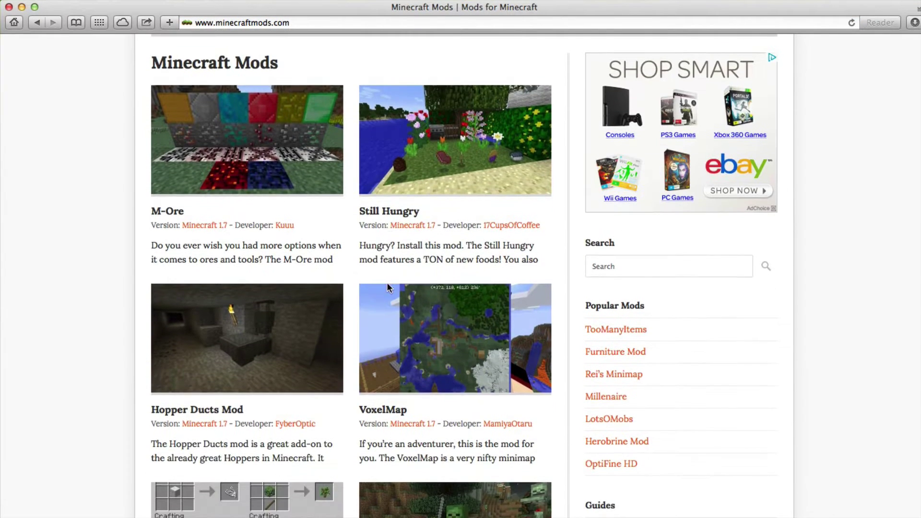
pyautogui.scroll(-5, 389, 287)
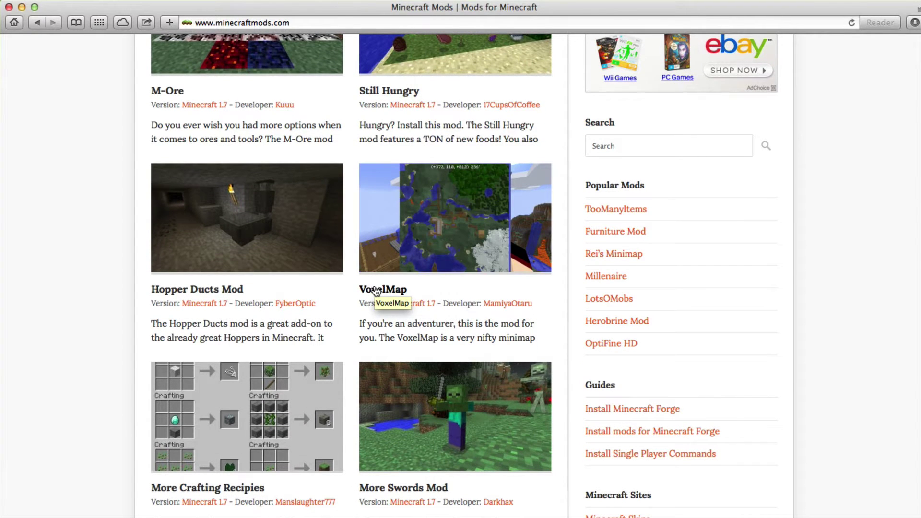
pyautogui.click(376, 290)
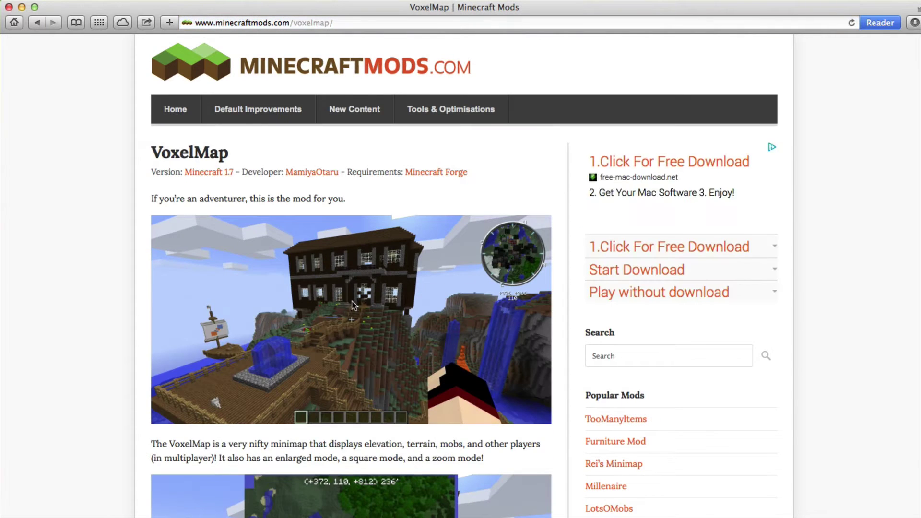
# Step: Follow the VoxelMap download link to MediaFire and download voxelmap-1.7.2-1.0.jar
pyautogui.scroll(-15, 353, 305)
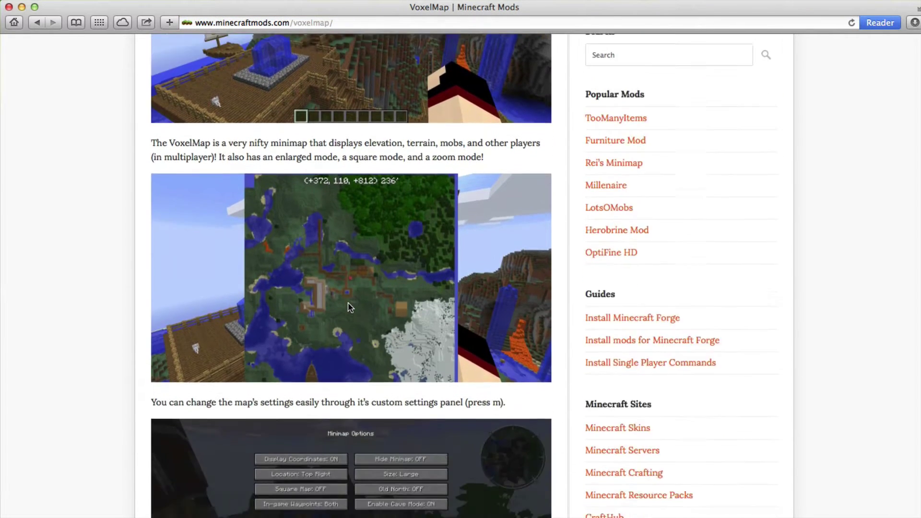
pyautogui.scroll(-20, 350, 307)
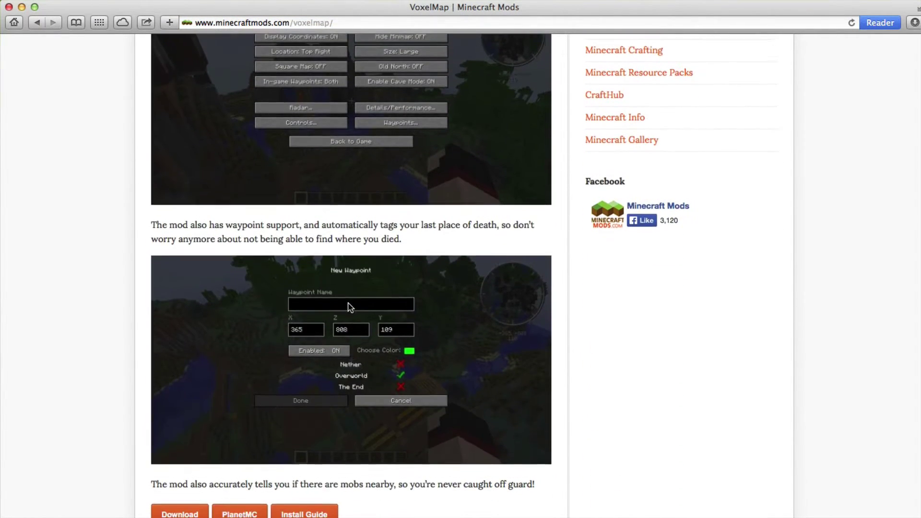
pyautogui.scroll(-9, 350, 307)
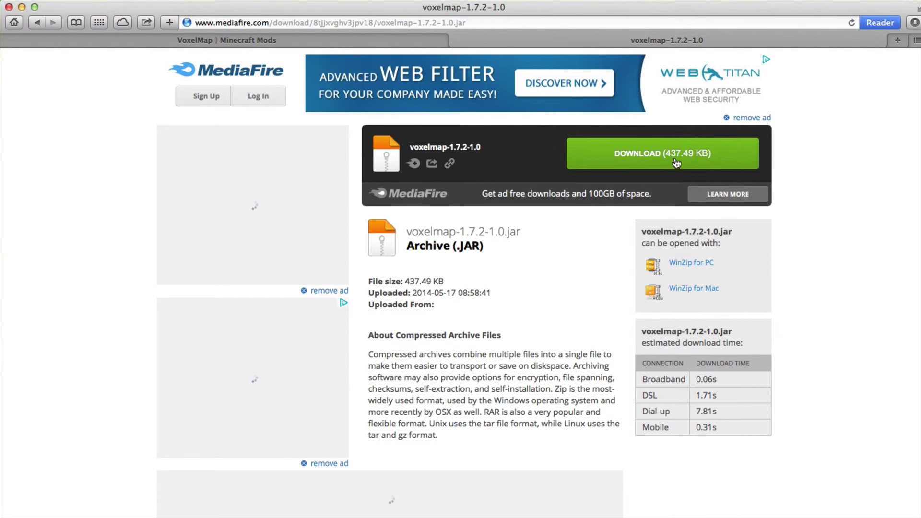
pyautogui.click(675, 161)
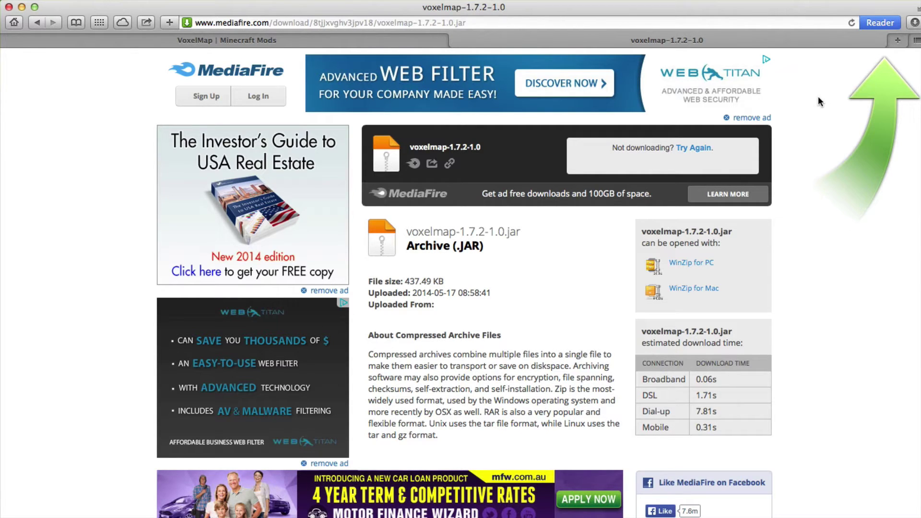
pyautogui.click(699, 152)
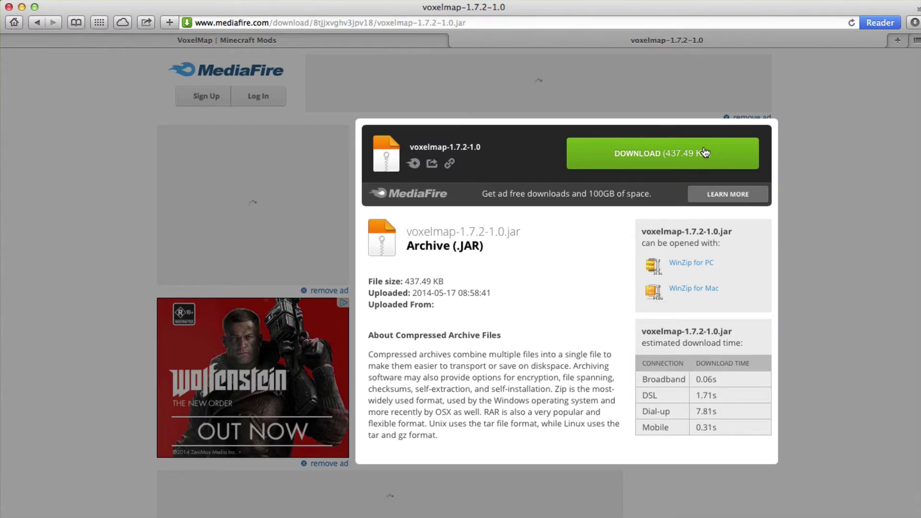
pyautogui.click(704, 151)
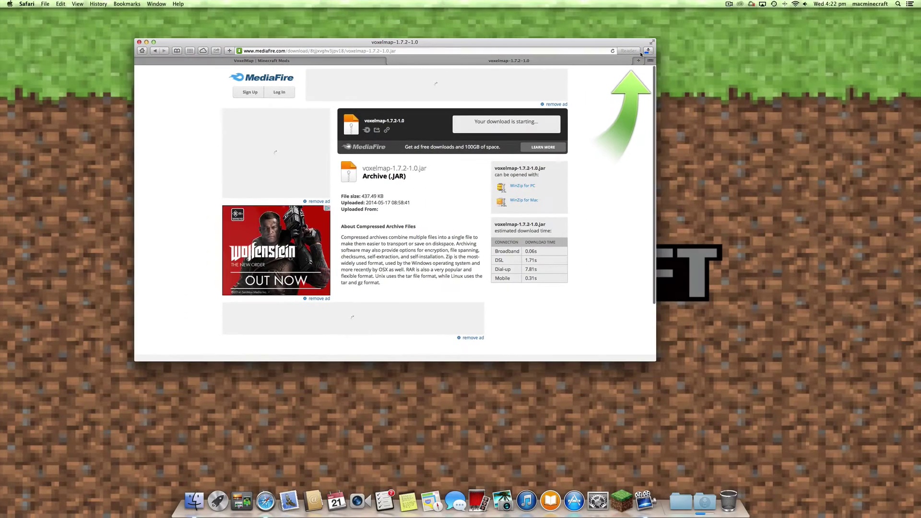
# Step: Check the Downloads folder for the VoxelMap JAR file
pyautogui.rightClick(694, 514)
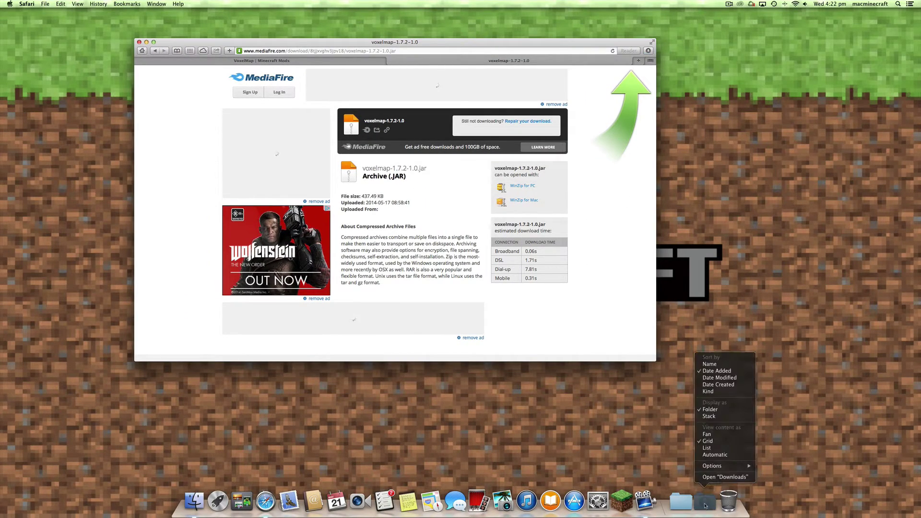
pyautogui.click(659, 467)
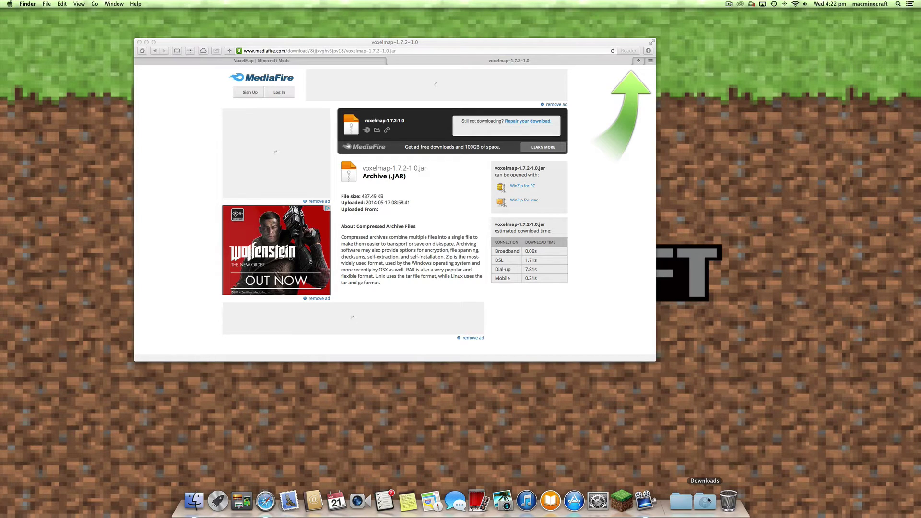
pyautogui.click(705, 500)
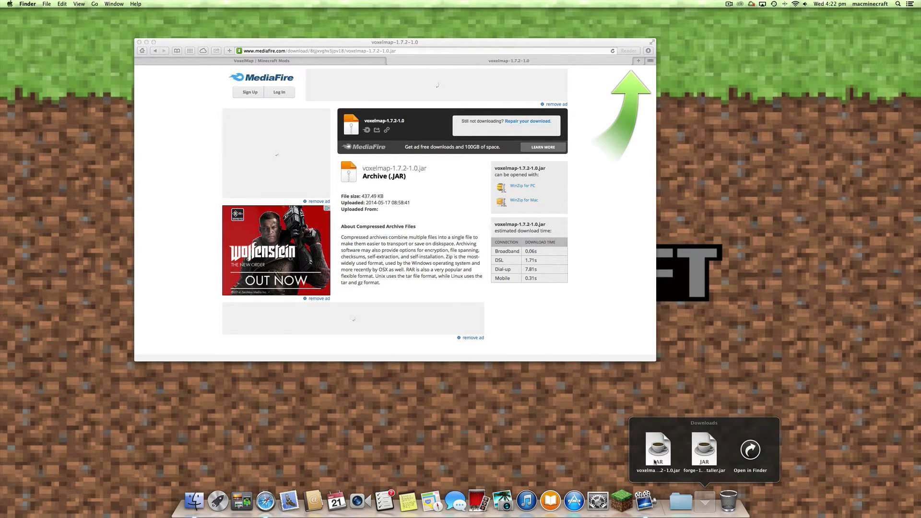
pyautogui.click(407, 468)
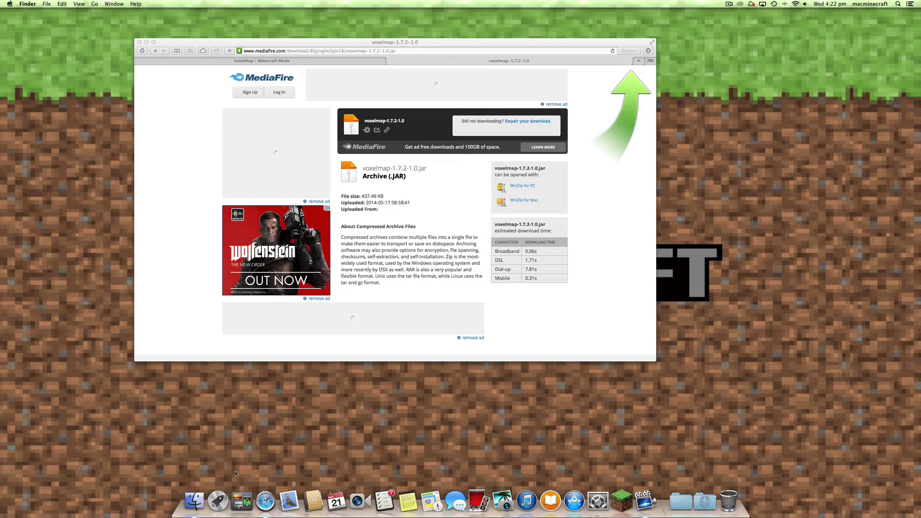
# Step: Open the mods folder inside the minecraft folder in Finder and move voxelmap-1.7.2-1.0.jar from Downloads into it
pyautogui.click(194, 501)
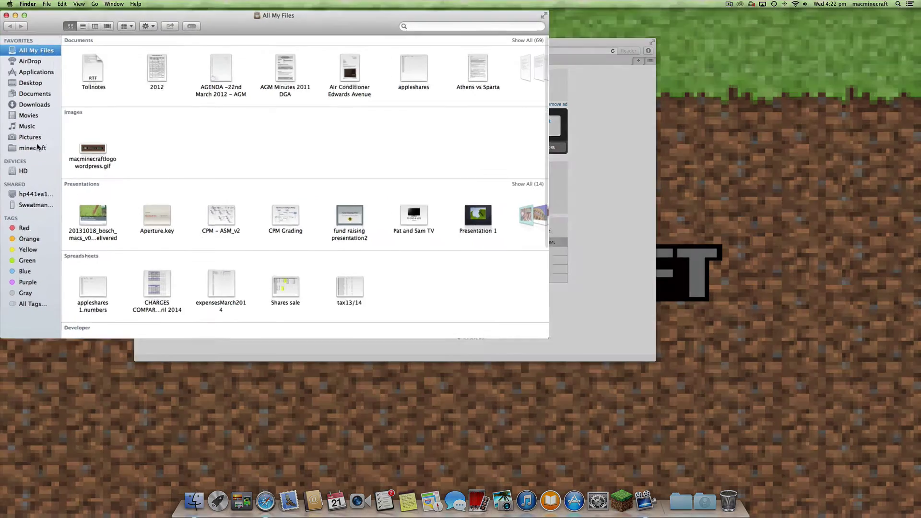
pyautogui.click(53, 154)
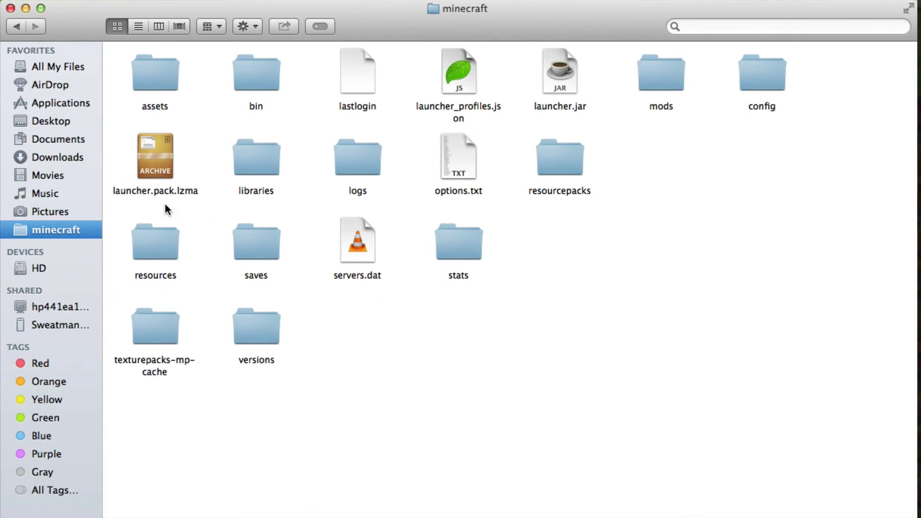
pyautogui.doubleClick(670, 83)
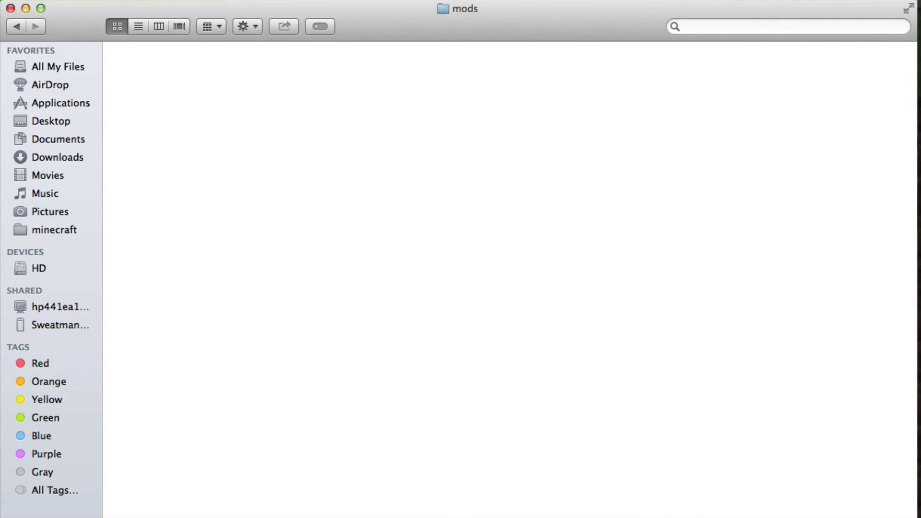
pyautogui.moveTo(916, 432); pyautogui.dragTo(206, 105)
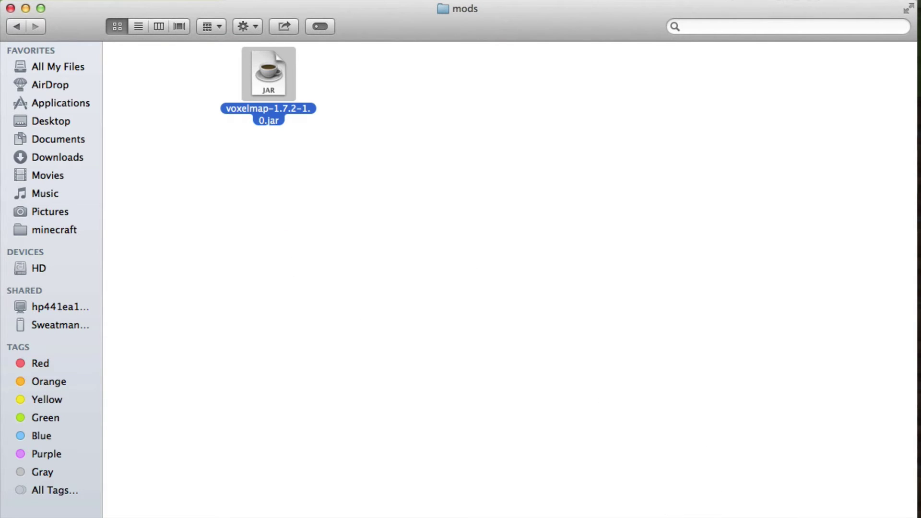
# Step: Launch Minecraft with the Forge profile and check the mod list for VoxelMap
pyautogui.click(624, 503)
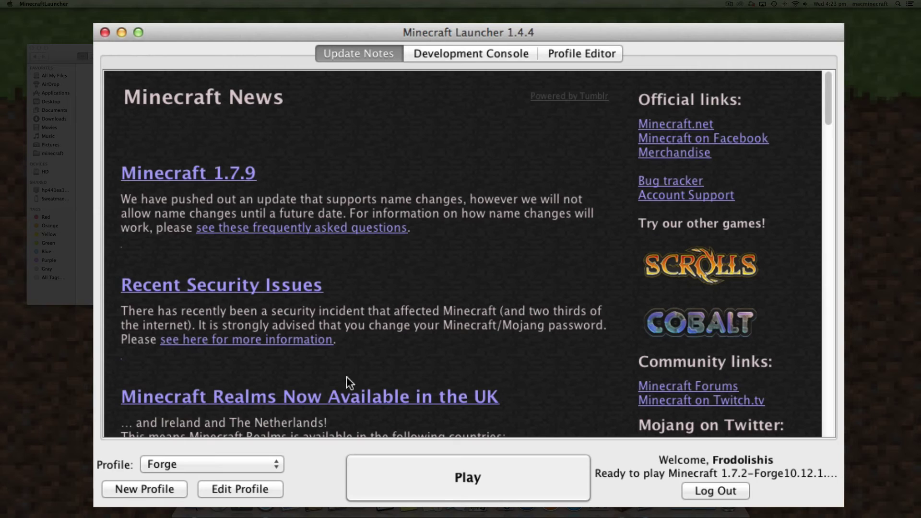
pyautogui.click(444, 485)
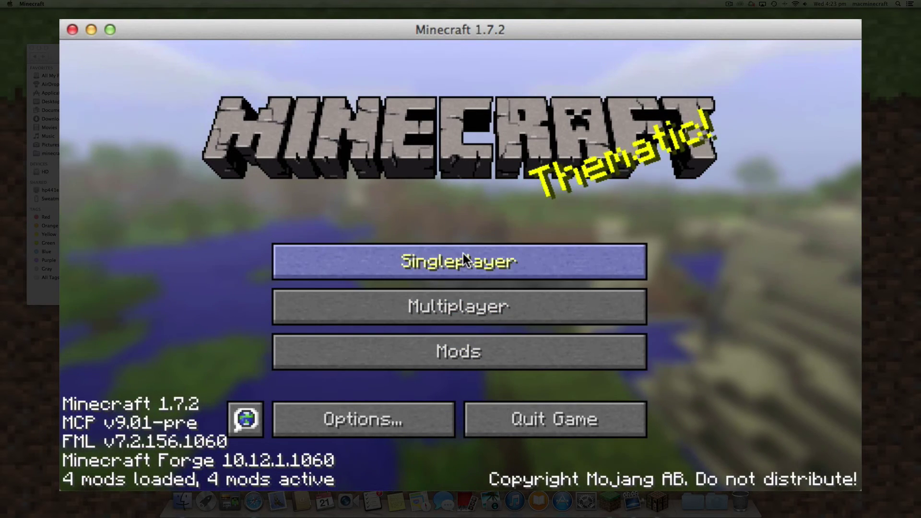
pyautogui.click(523, 345)
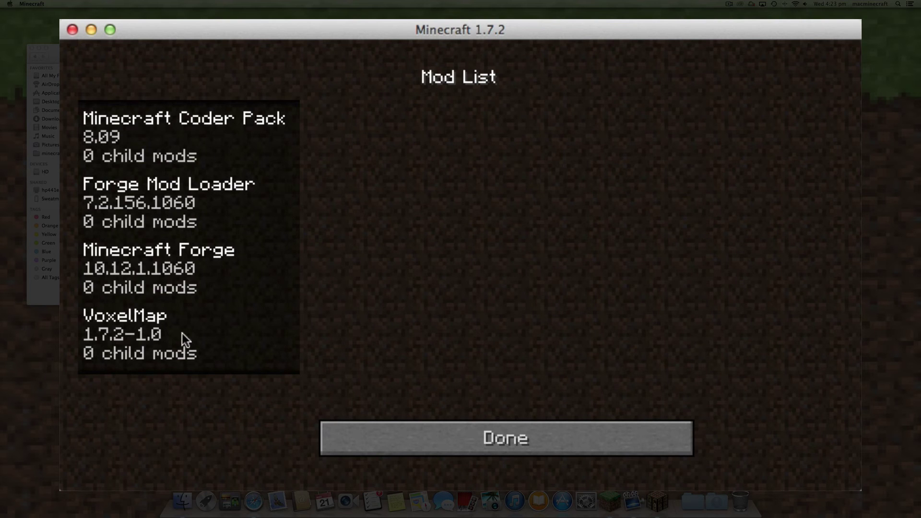
pyautogui.click(411, 436)
# Step: Load the singleplayer world "Royal Spanish Galleon: Hercules"
pyautogui.click(440, 263)
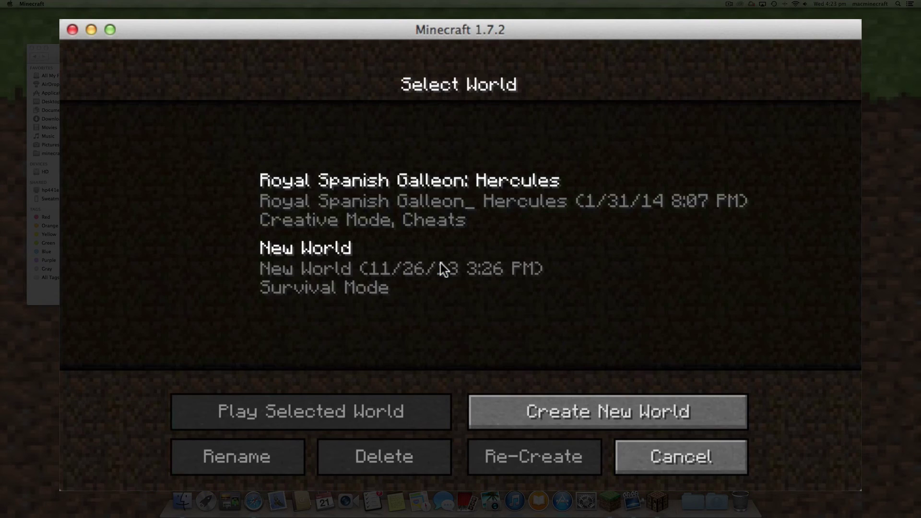
pyautogui.click(385, 202)
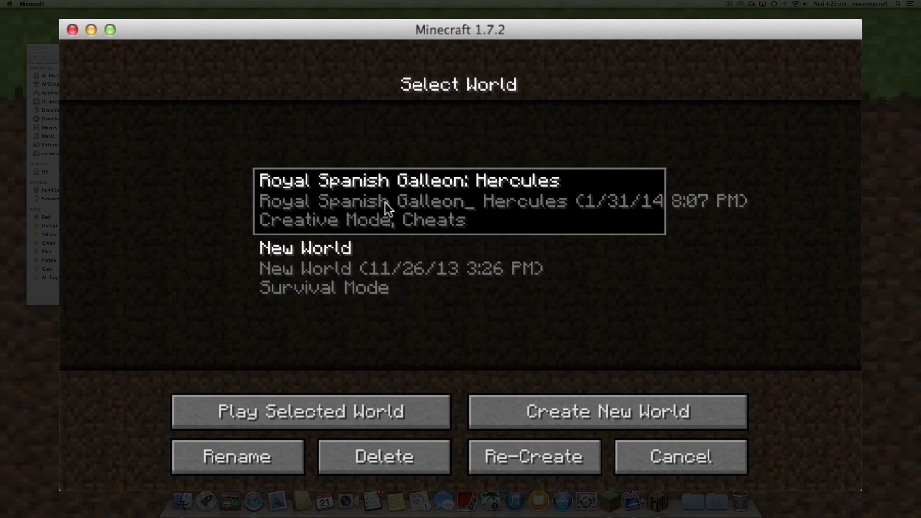
pyautogui.click(312, 403)
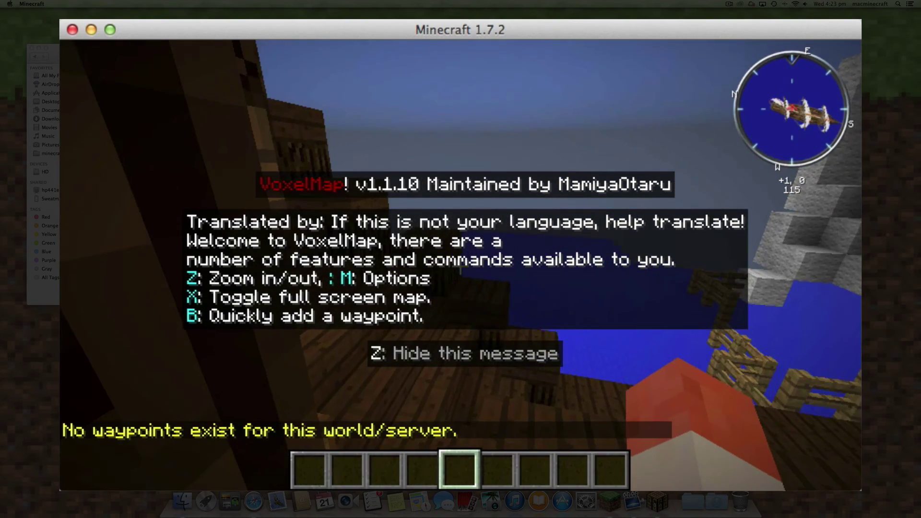
# Step: Walk along the galleon's deck and back to examine the VoxelMap minimap, and pause the game
pyautogui.press('e')
pyautogui.press('e')
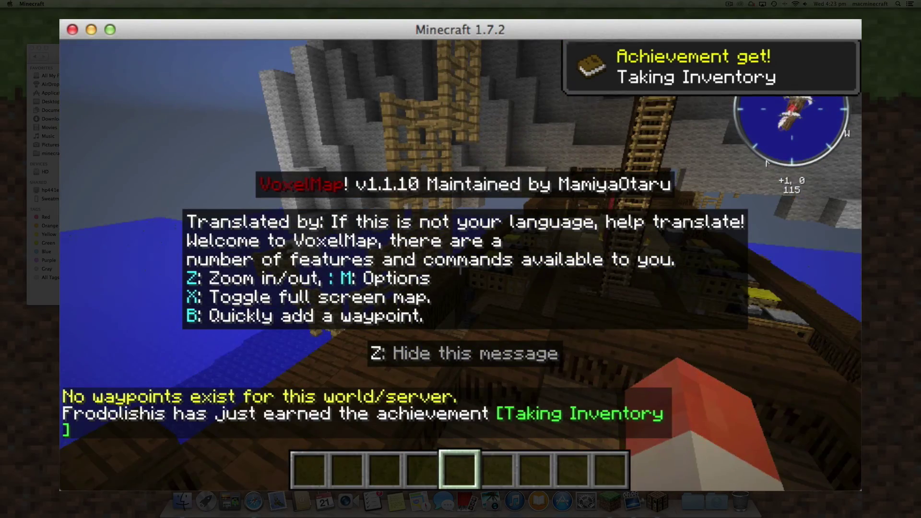
pyautogui.press('w')
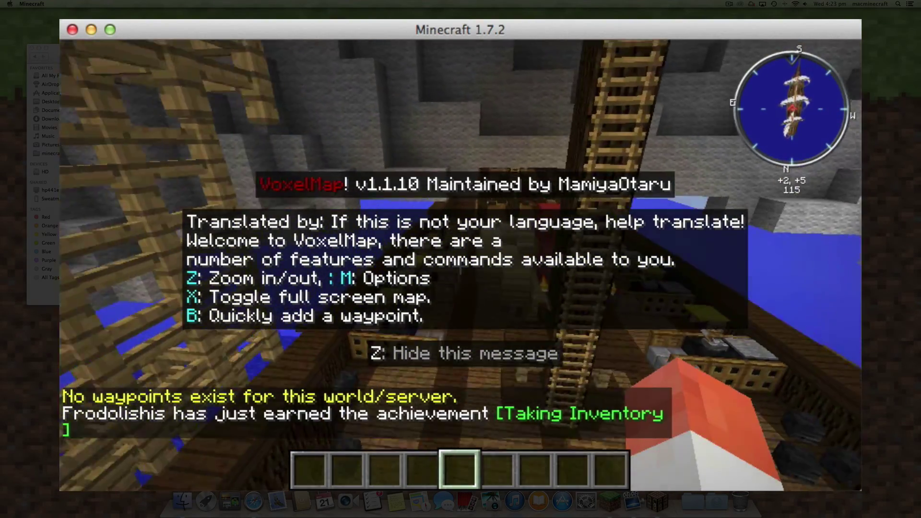
pyautogui.press('w')
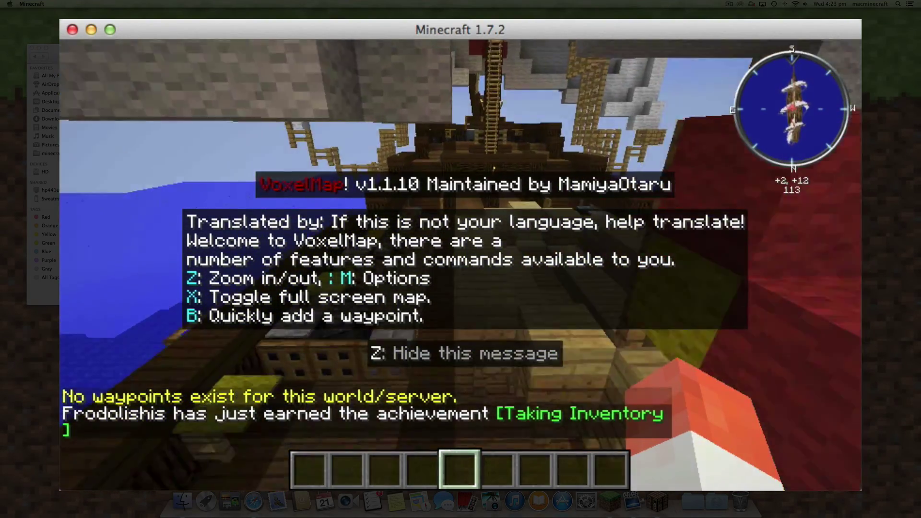
pyautogui.press('w')
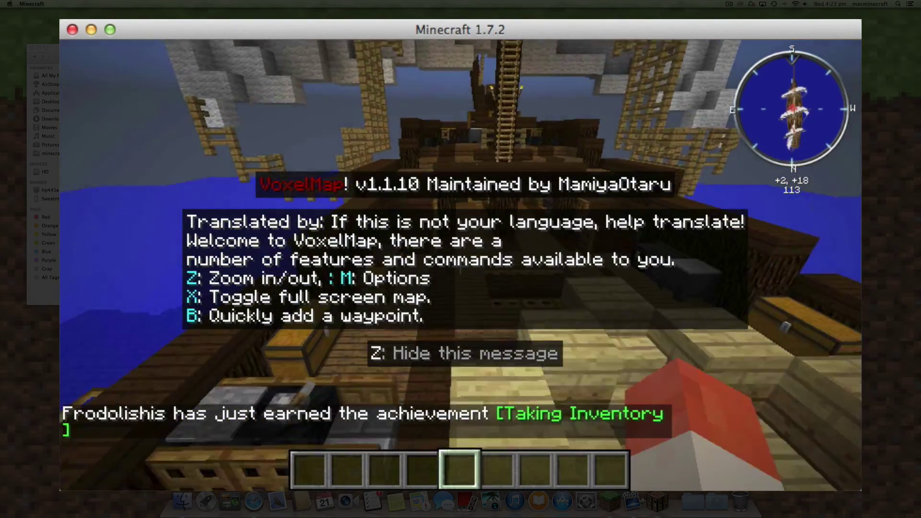
pyautogui.press('w')
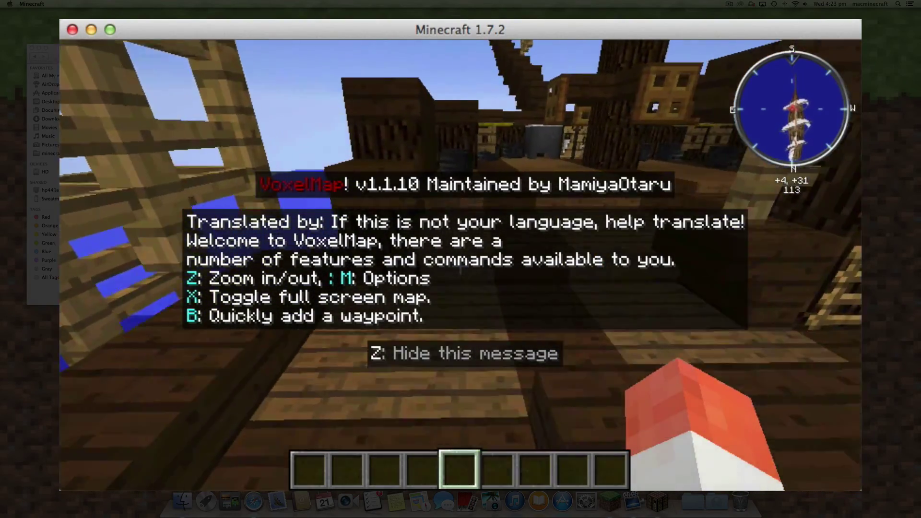
pyautogui.press('w')
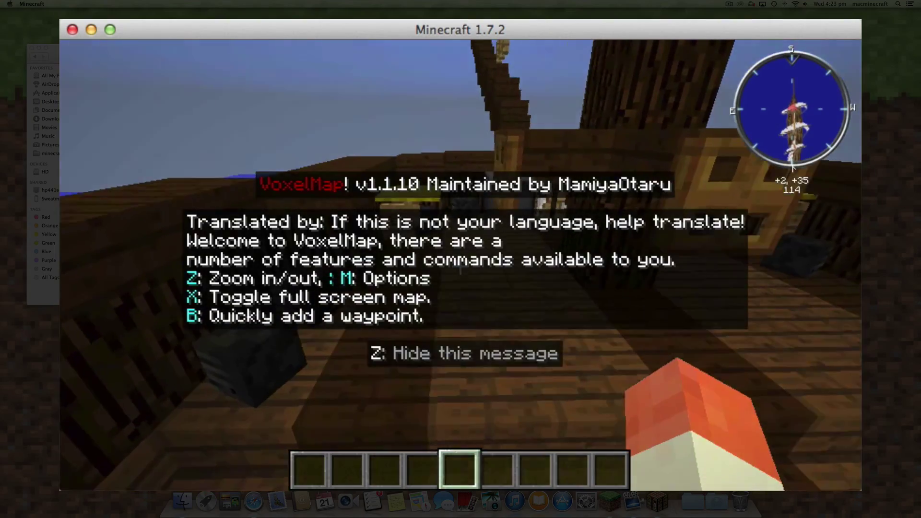
pyautogui.press('w')
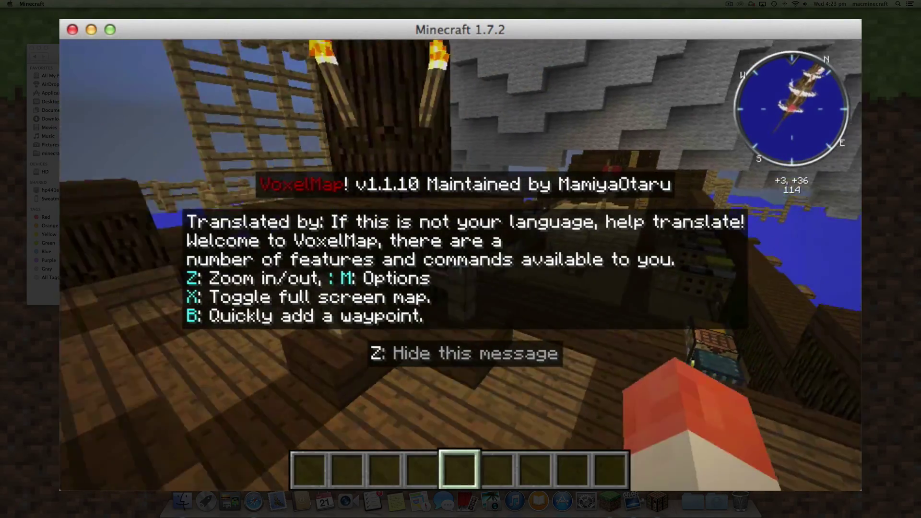
pyautogui.press('w')
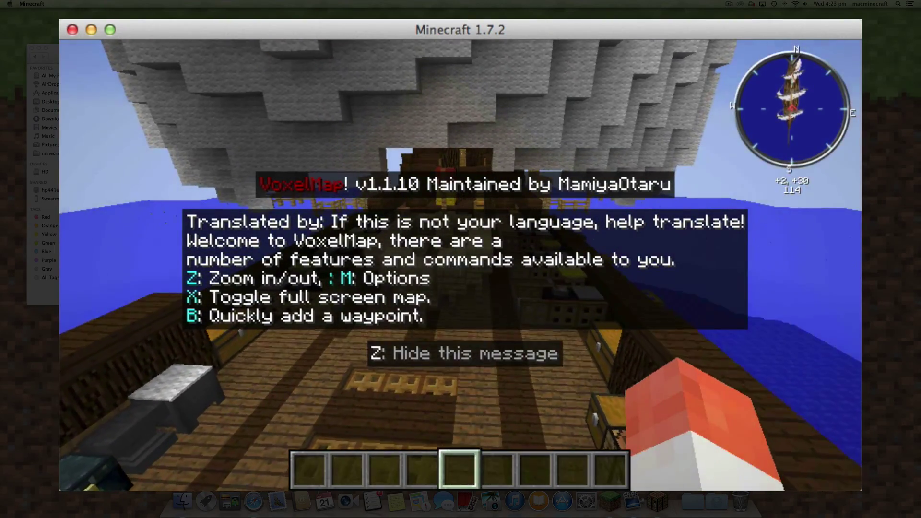
pyautogui.press('Escape')
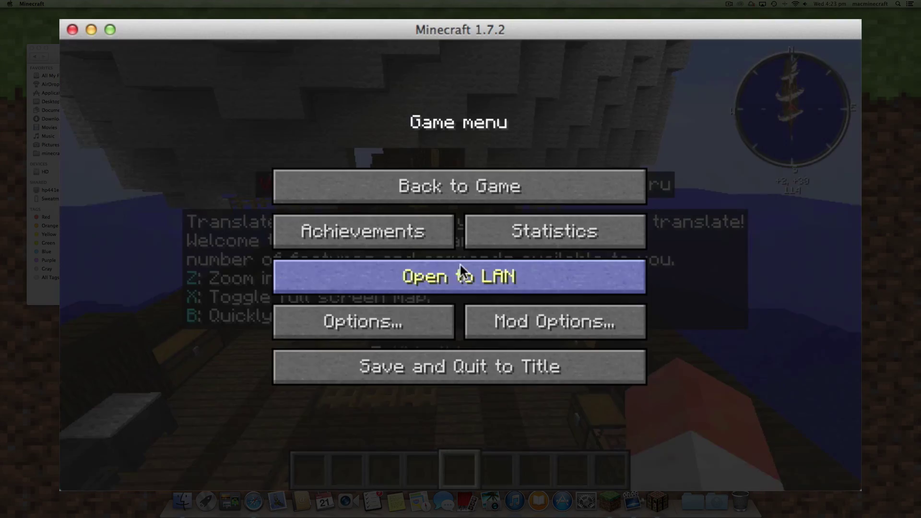